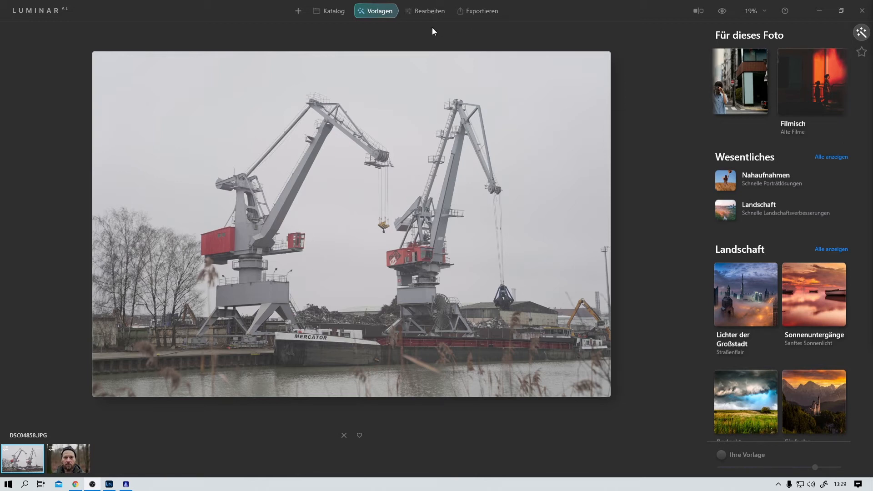
Step: Start editing the crane photo DSC04858 and replace its sky with Dramatic Sky 2
click(430, 14)
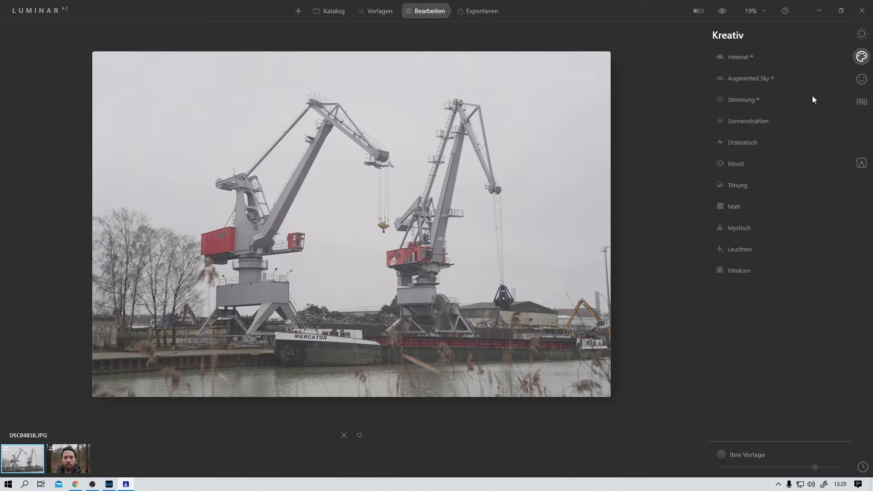
click(741, 58)
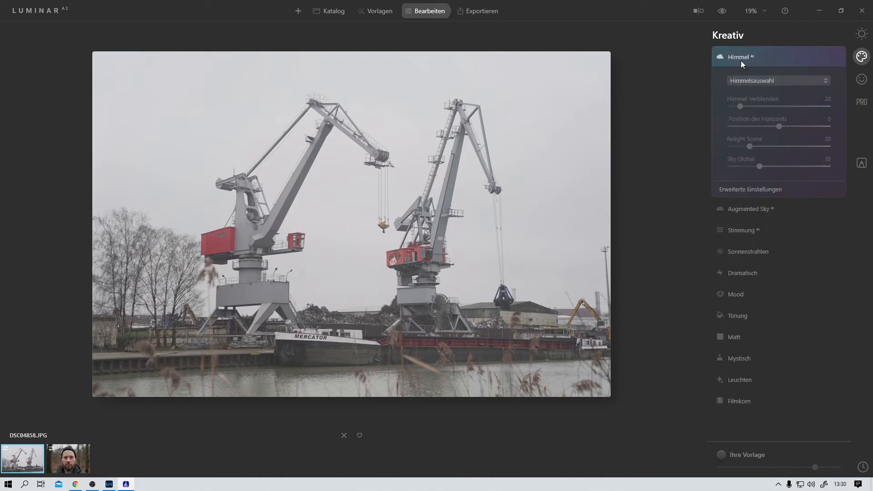
click(818, 81)
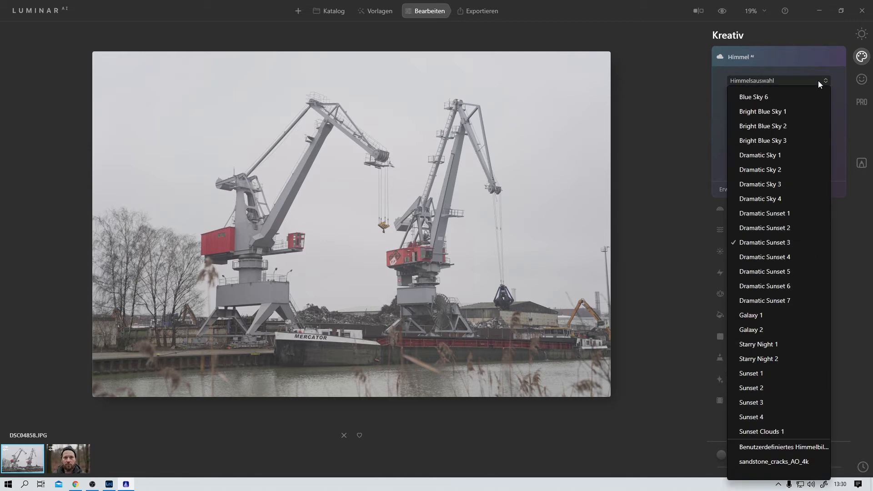
click(774, 171)
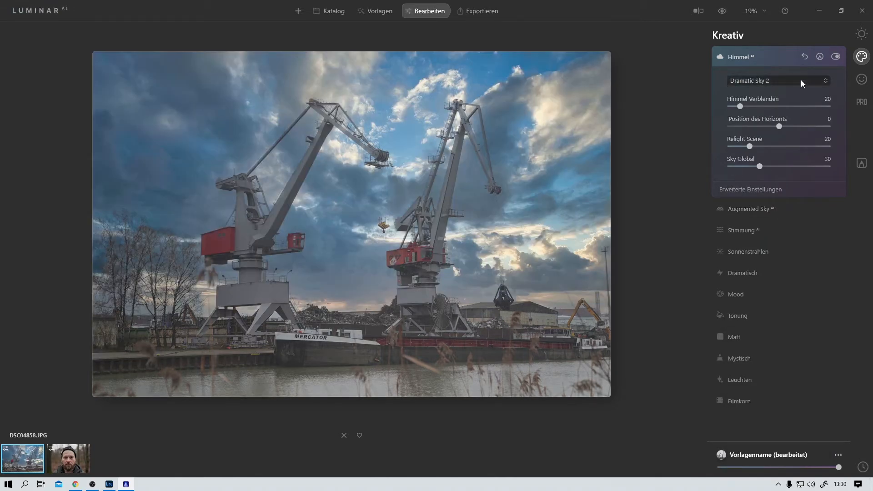
Step: Try the Galaxy 2 and Dramatic Sunset 4 skies on the crane photo
click(801, 80)
click(761, 331)
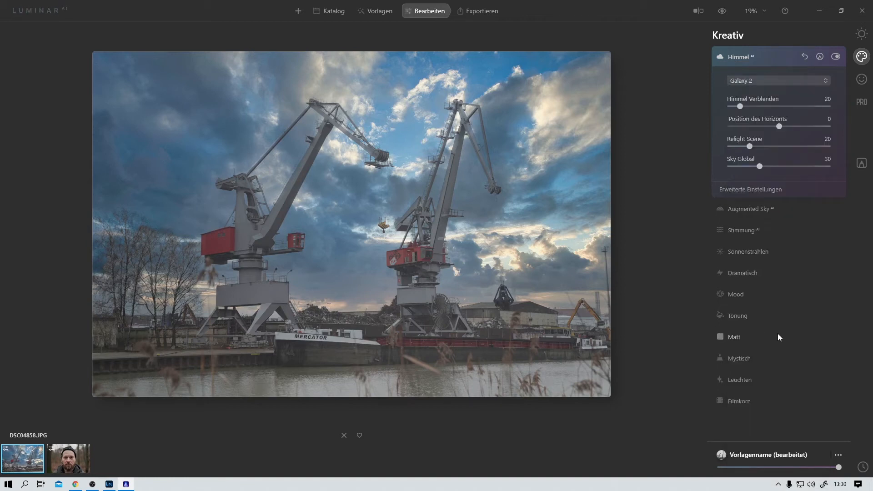
click(770, 83)
click(788, 255)
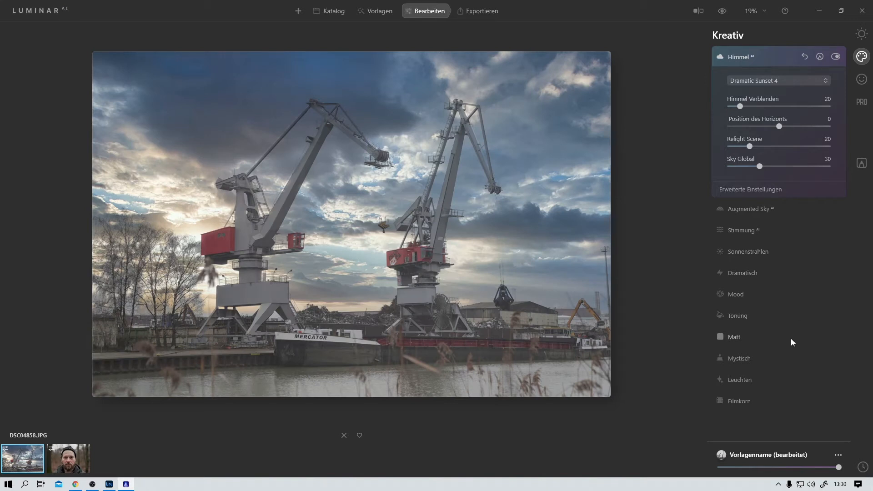
Step: Load the custom sky image IMG_8520 as the replacement sky of the crane photo
click(784, 80)
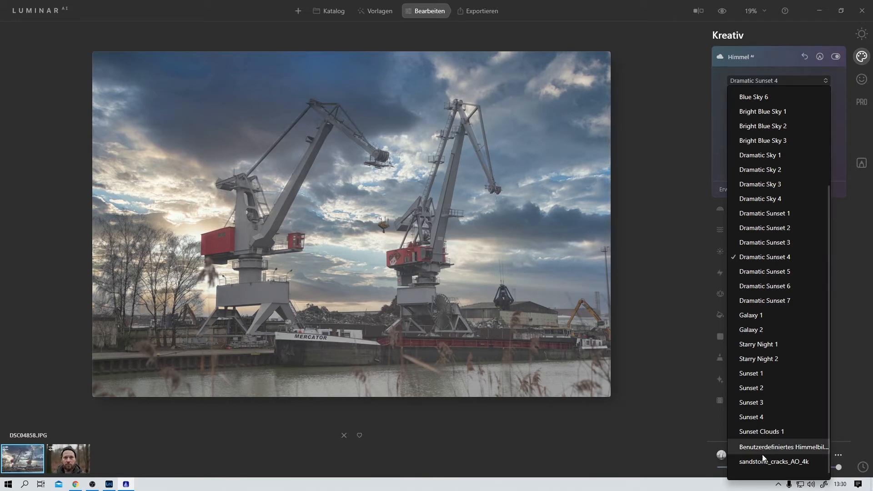
click(774, 447)
double_click(210, 88)
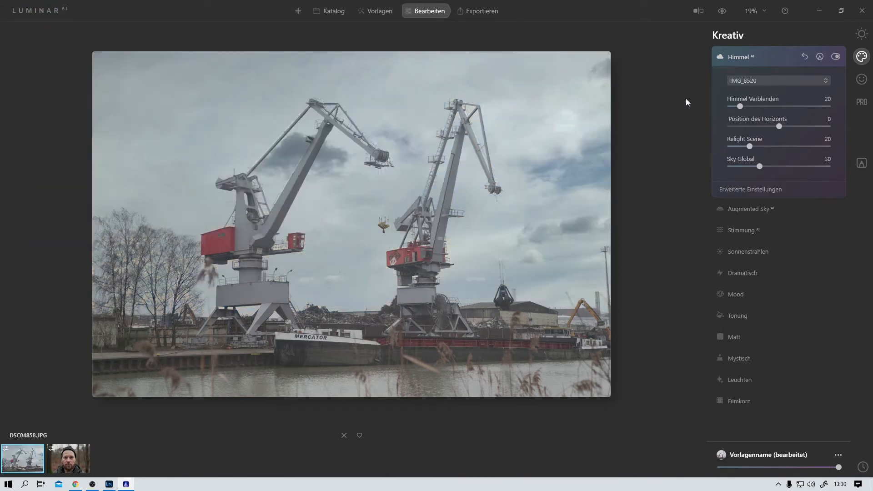
click(801, 83)
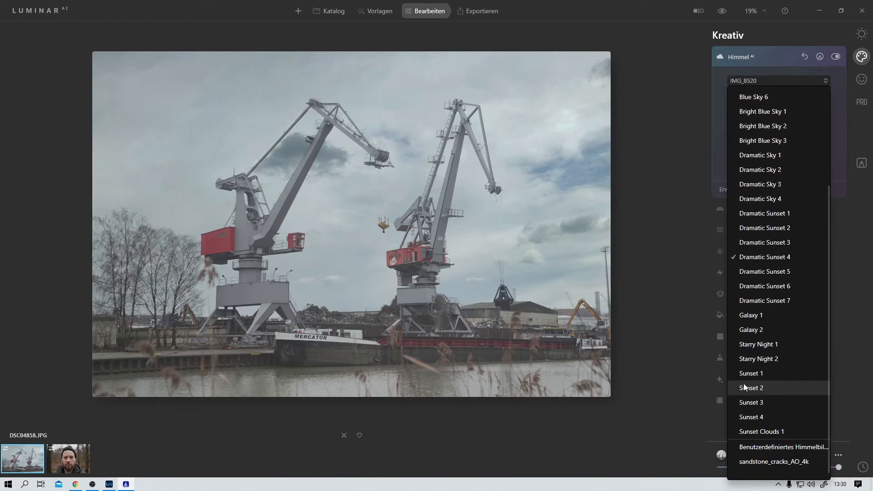
click(668, 358)
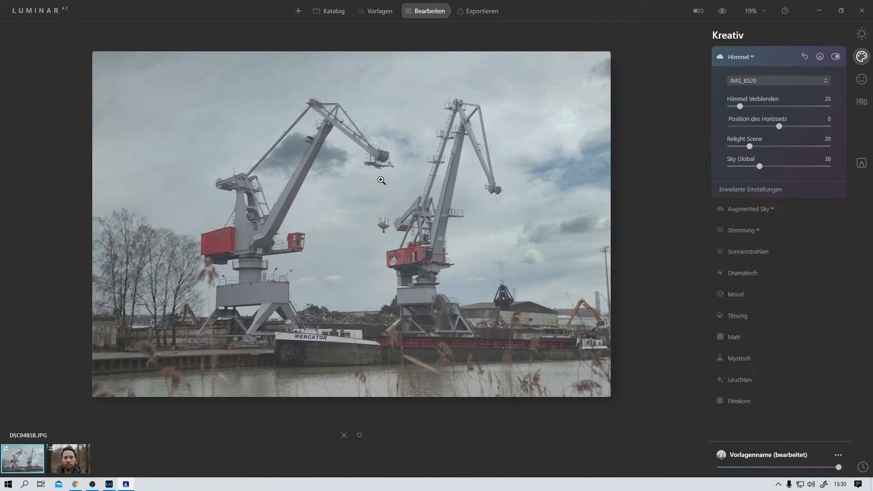
Step: Set Lücken schließen to 50 in the advanced sky settings to refine the sky mask around the crane
click(376, 146)
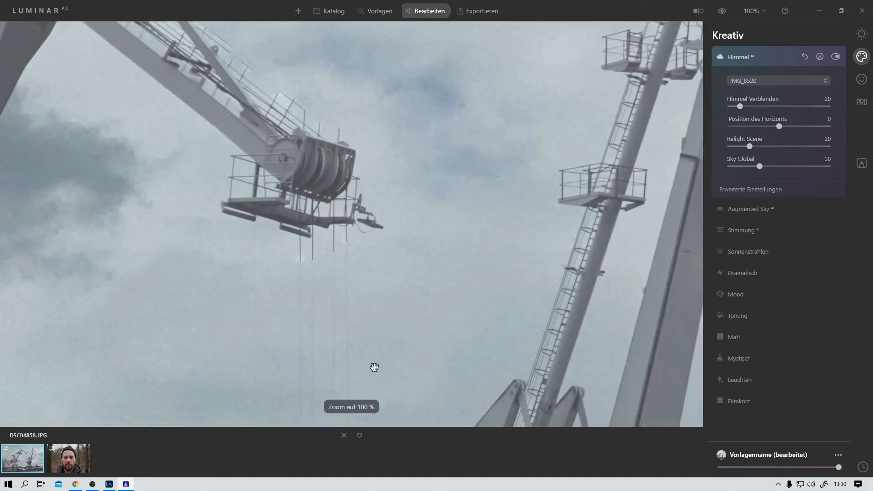
drag(45, 192, 327, 259)
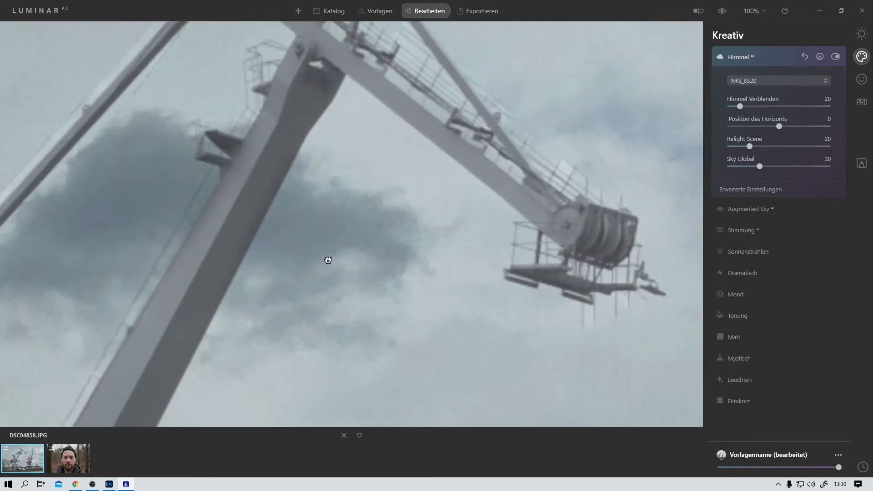
drag(84, 197, 214, 183)
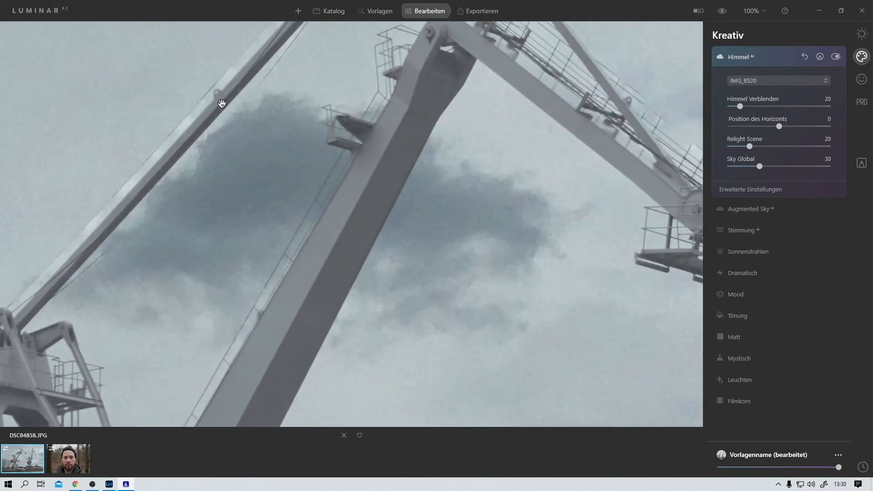
drag(296, 72, 248, 168)
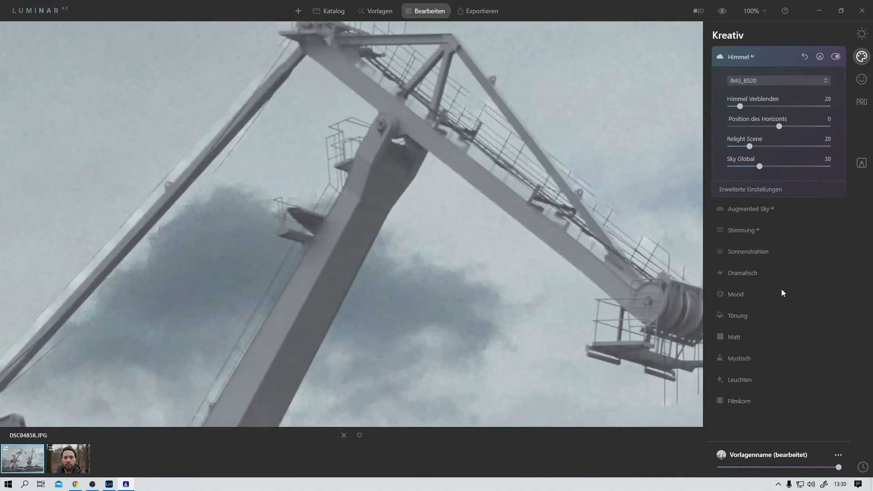
click(762, 190)
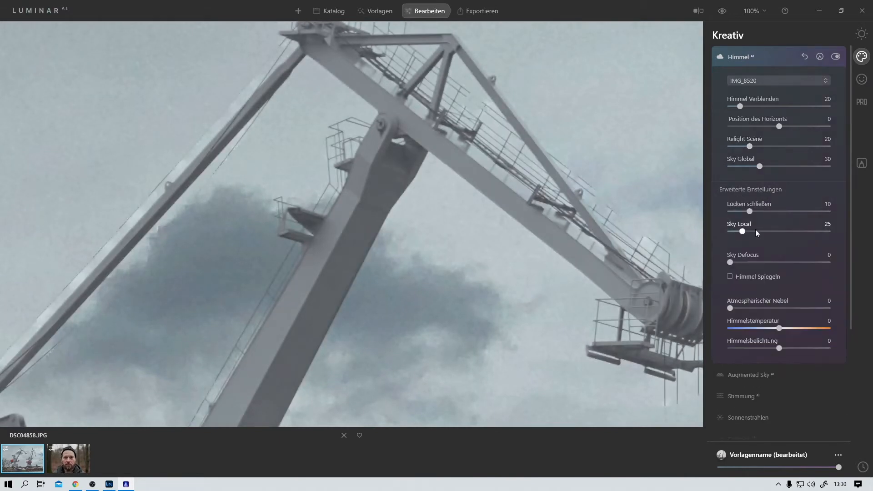
drag(792, 214, 833, 212)
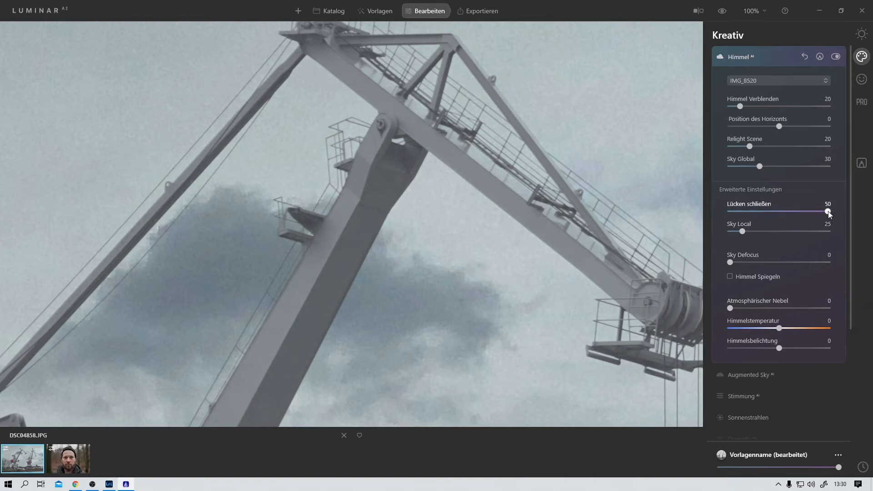
click(504, 285)
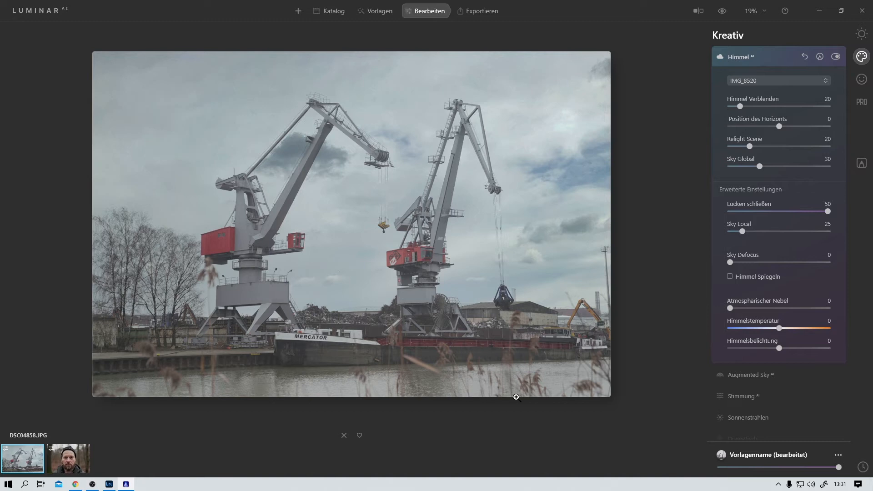
Step: Close the sky settings and add film grain (Filmkorn) to the crane photo with a Stärke of 6
click(738, 56)
click(738, 57)
click(739, 57)
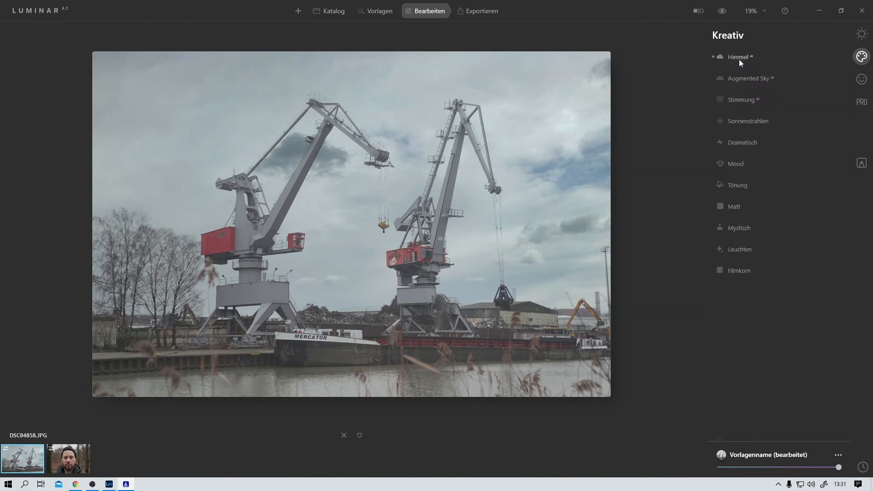
click(740, 271)
mouse_move(730, 301)
mouse_down()
mouse_move(855, 298)
mouse_move(731, 301)
mouse_up()
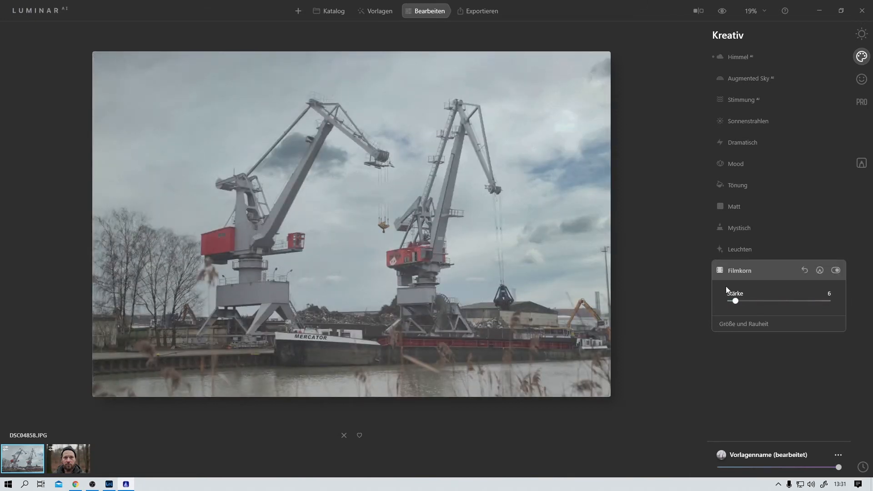
Step: Apply the Los Angeles LUT to the crane photo in the Mood tool with a Stärke of 21
click(735, 164)
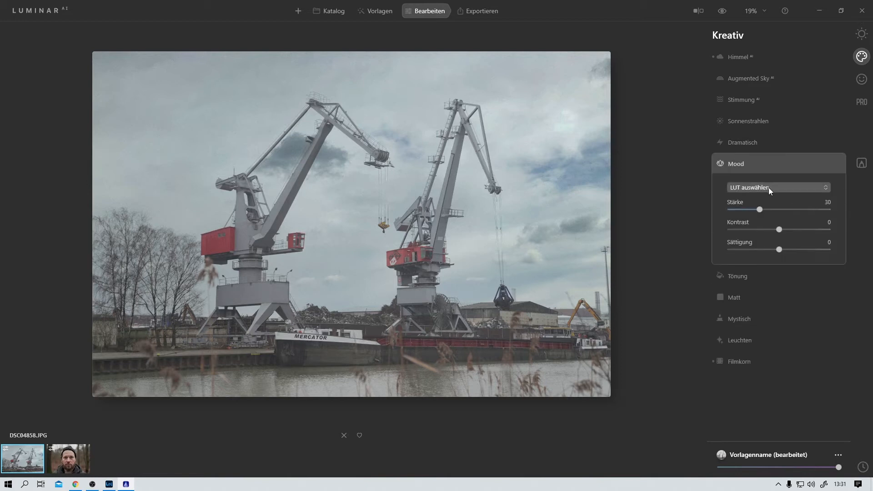
click(770, 187)
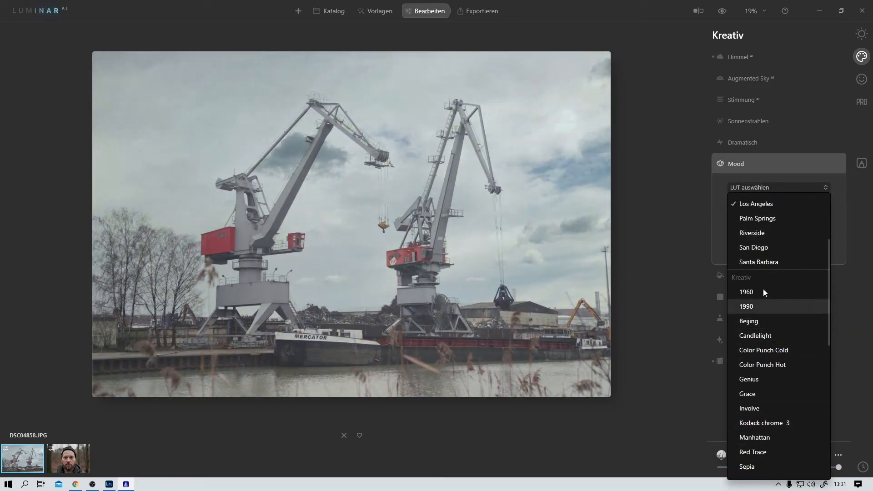
click(749, 205)
drag(759, 210, 745, 211)
drag(807, 221, 763, 220)
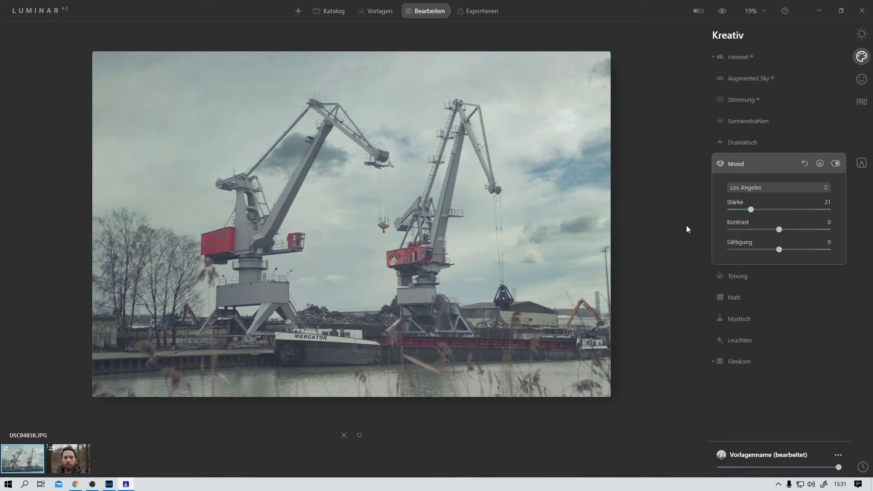
Step: Compare the edited crane photo with the original, using the split before/after view and the full-image before toggle
click(694, 11)
drag(342, 432, 419, 225)
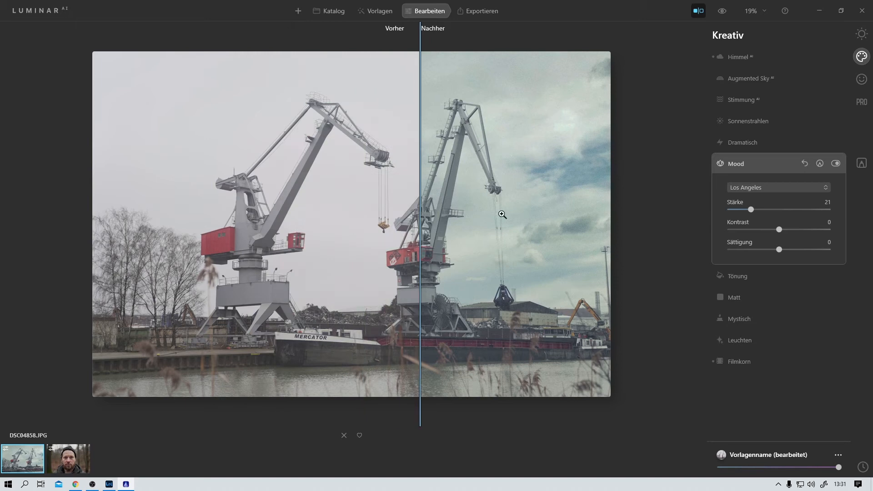
click(698, 12)
click(725, 13)
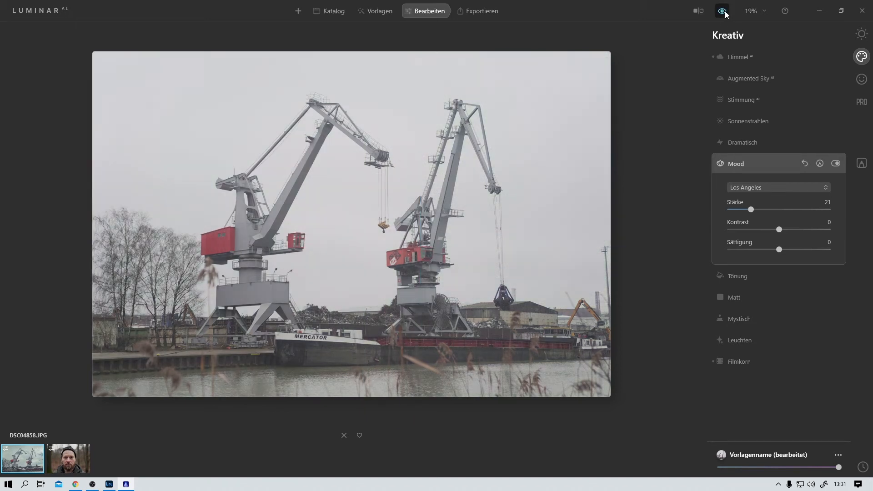
click(725, 13)
click(725, 13)
click(726, 12)
click(725, 12)
click(725, 13)
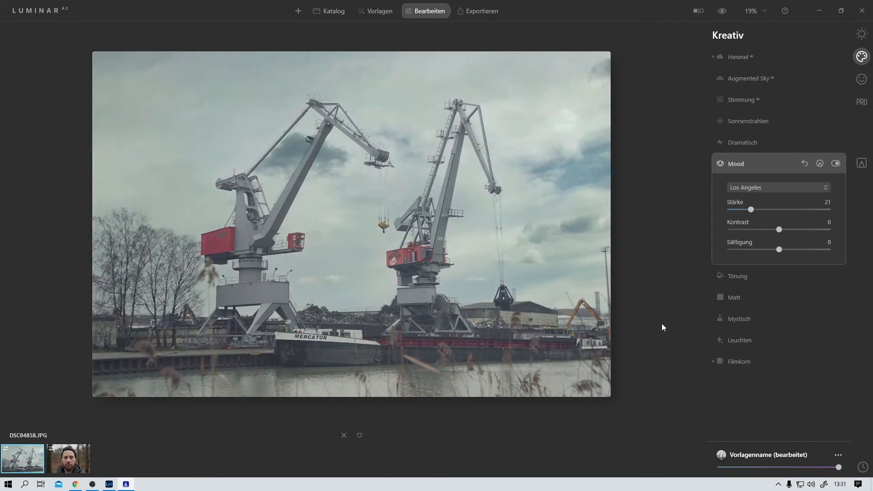
Step: Open the portrait photo DSC00138 in the portrait tools and set Gesicht aufhellen to 26
click(68, 460)
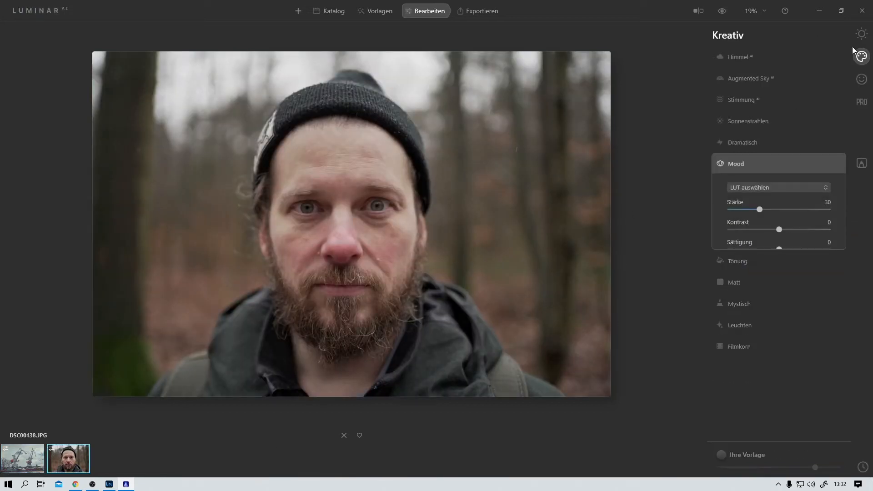
click(862, 80)
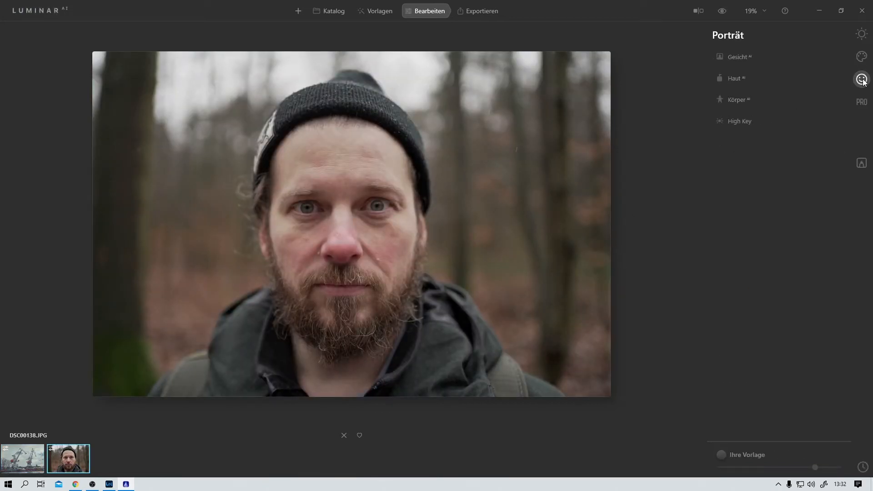
click(735, 63)
drag(730, 88, 711, 114)
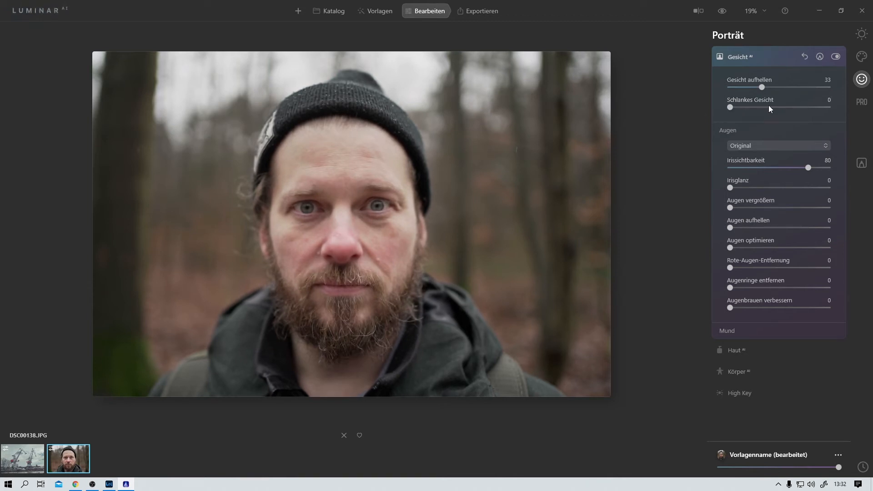
drag(766, 84, 760, 86)
Step: Try out Augen vergrößern on the portrait and reset it to 0
drag(729, 189, 735, 209)
drag(770, 208, 696, 212)
Step: Try Lippensättigung and Lippenrötung at 100 in the mouth settings, and lower both again
click(733, 331)
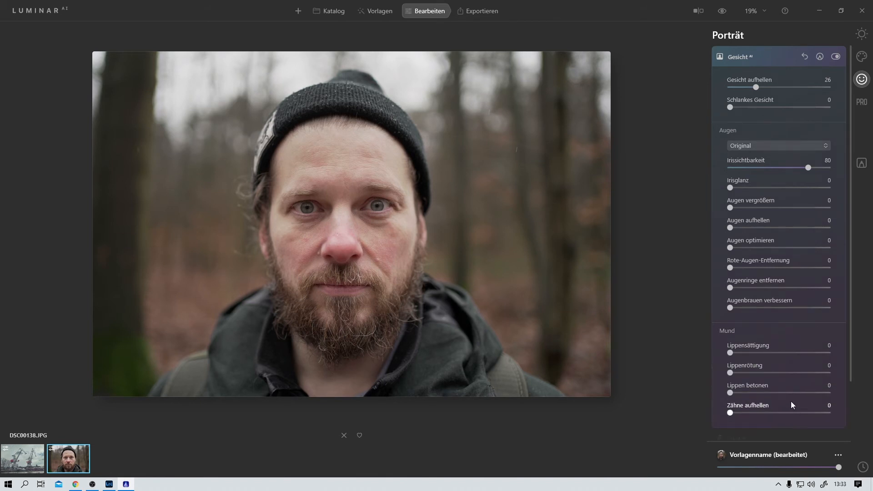
drag(731, 353, 850, 352)
drag(731, 373, 856, 368)
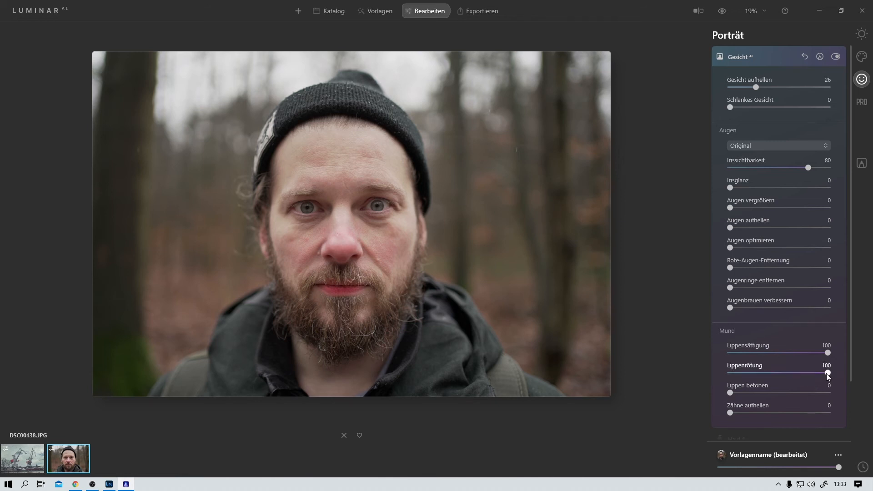
drag(825, 375, 658, 375)
drag(833, 353, 767, 353)
click(727, 330)
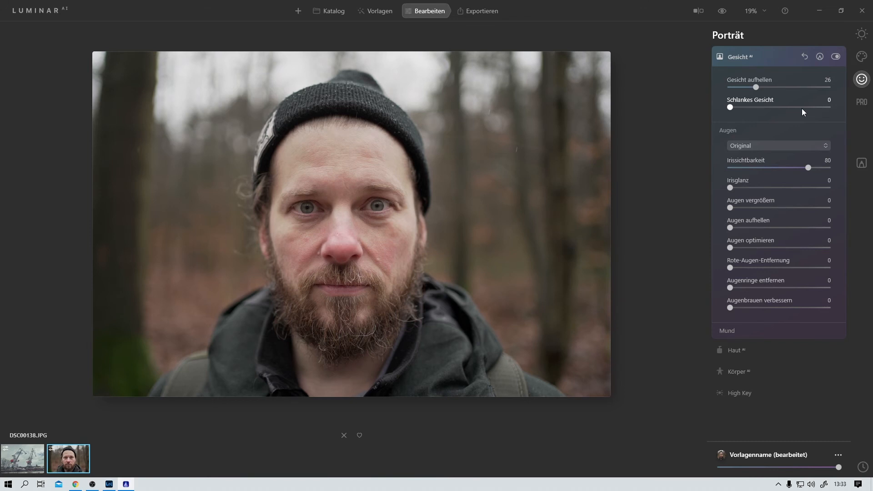
Step: Preview the Katze eye colour on the portrait and change the iris colour to Eule
click(823, 144)
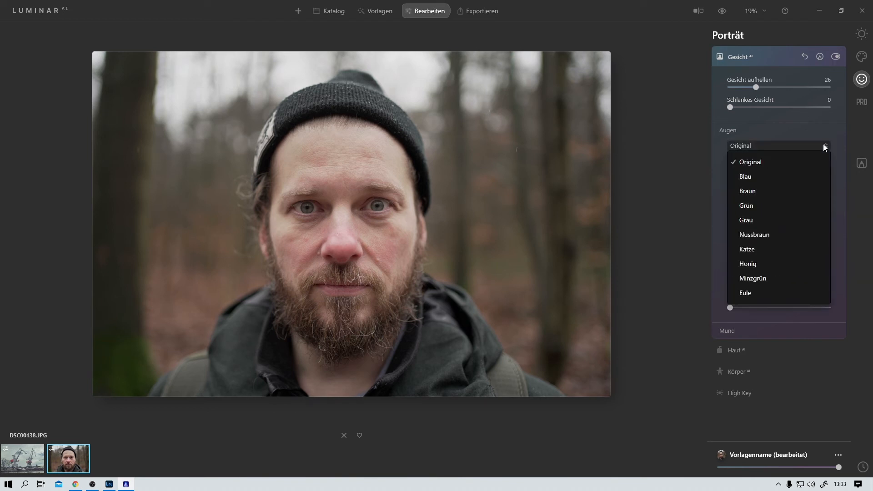
click(764, 254)
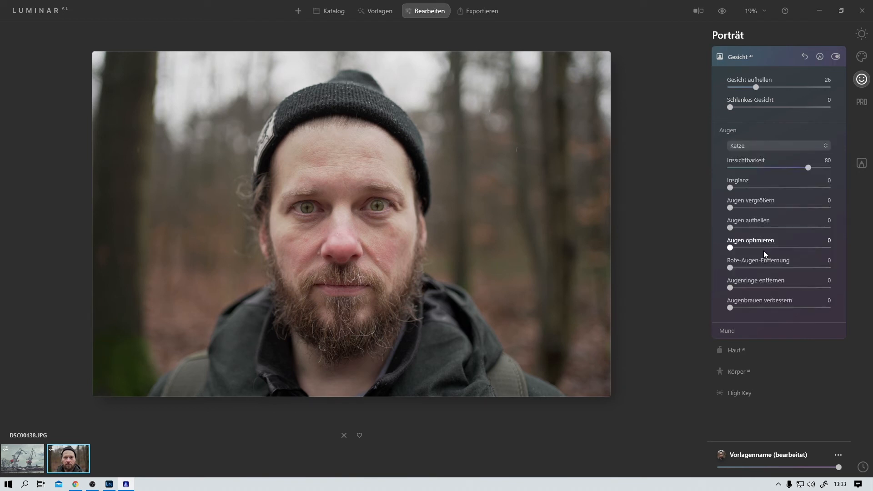
click(792, 145)
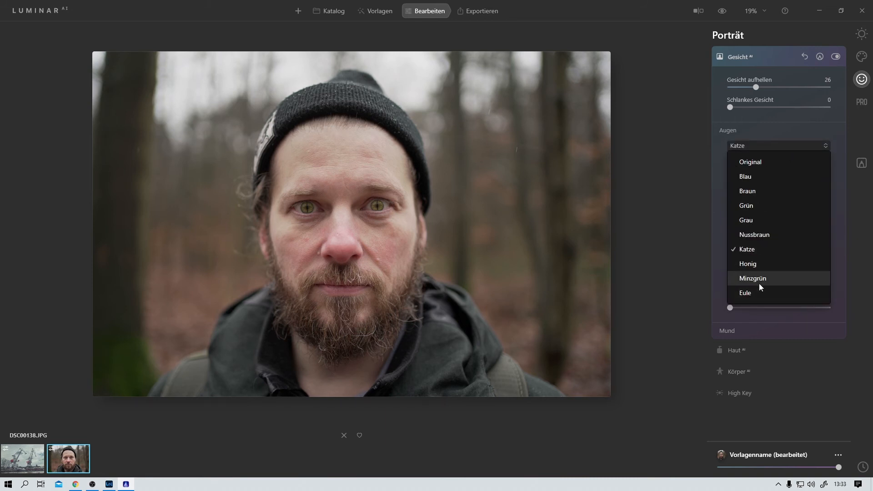
click(752, 295)
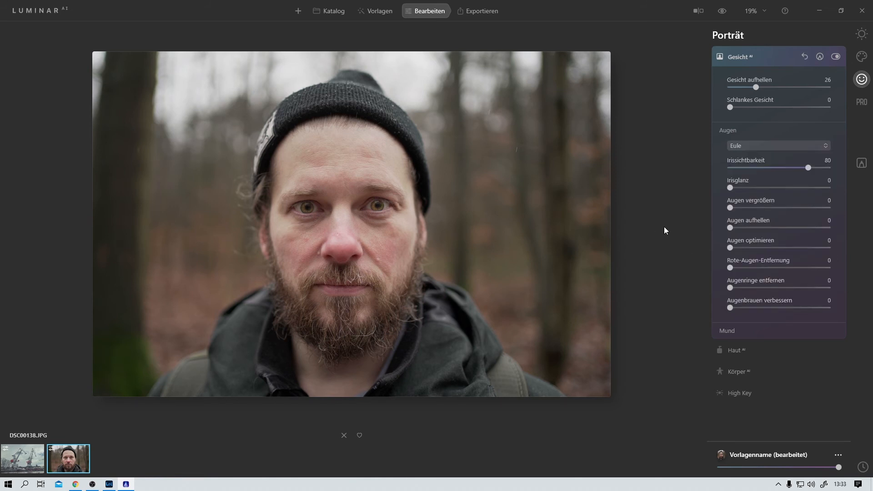
Step: Switch to Lightroom Classic and display the external editor options for the crane photo DSC04858.ARW
key(alt+Tab)
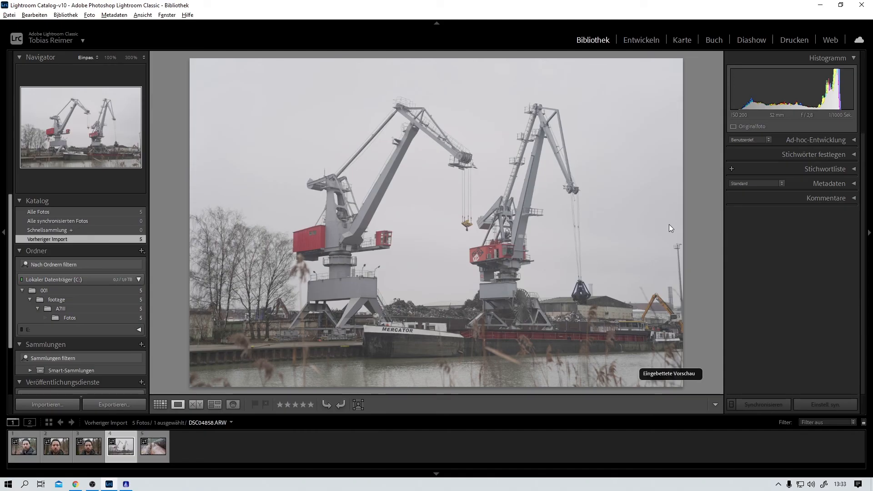
click(89, 15)
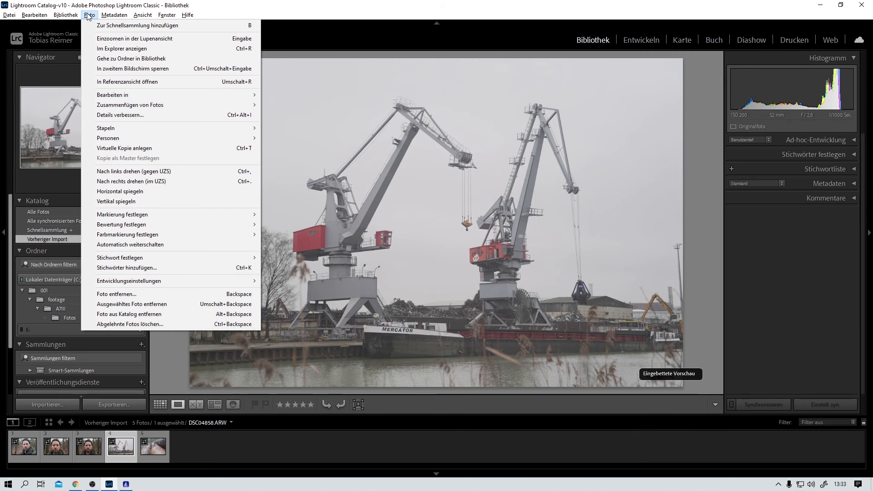
mouse_move(114, 95)
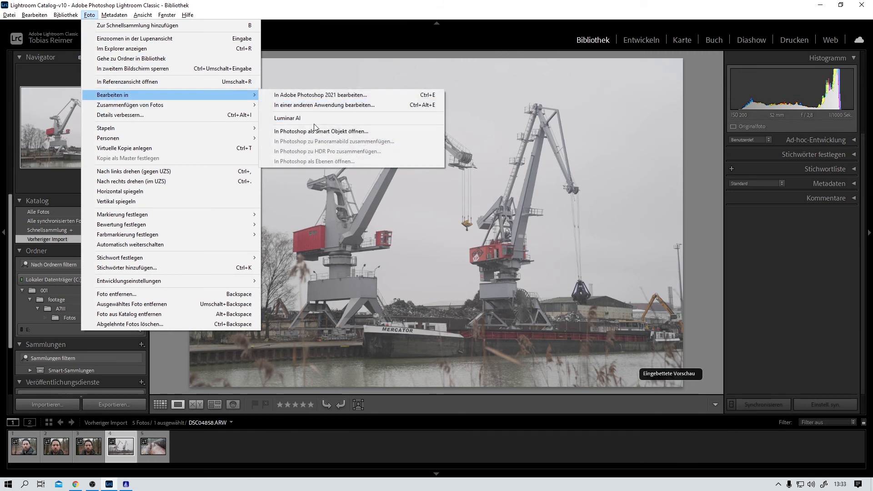